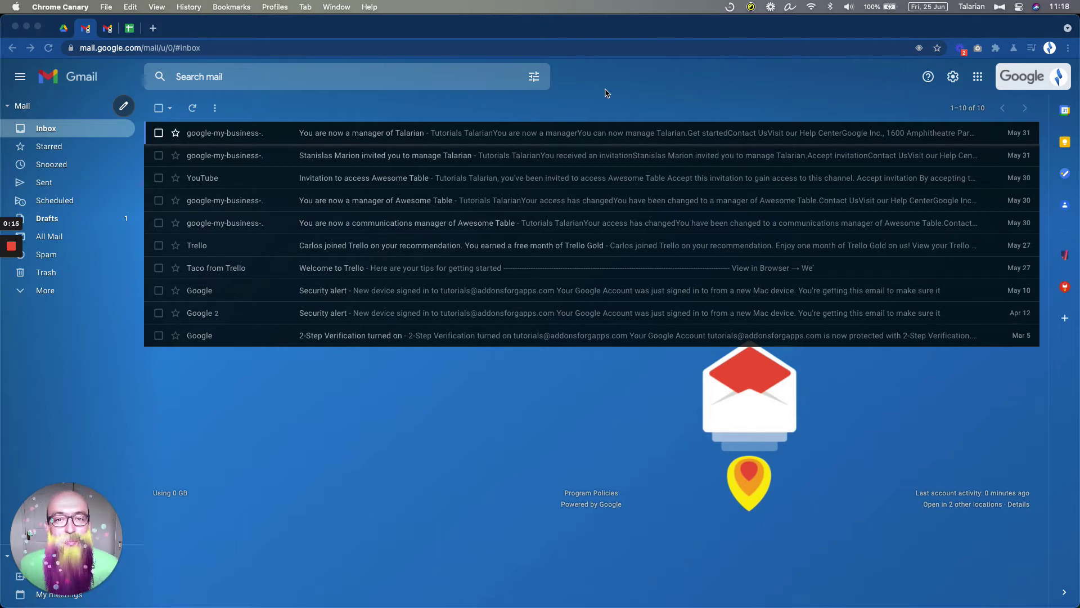
# - Check which Google accounts are signed in, then dismiss the account list
pyautogui.click(605, 91)
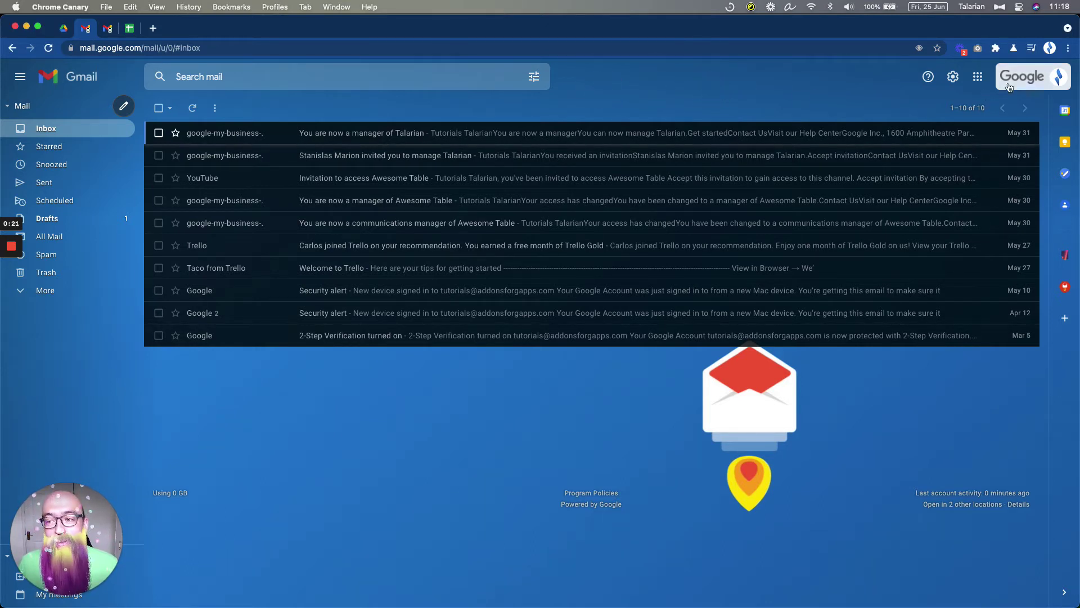
pyautogui.click(1027, 76)
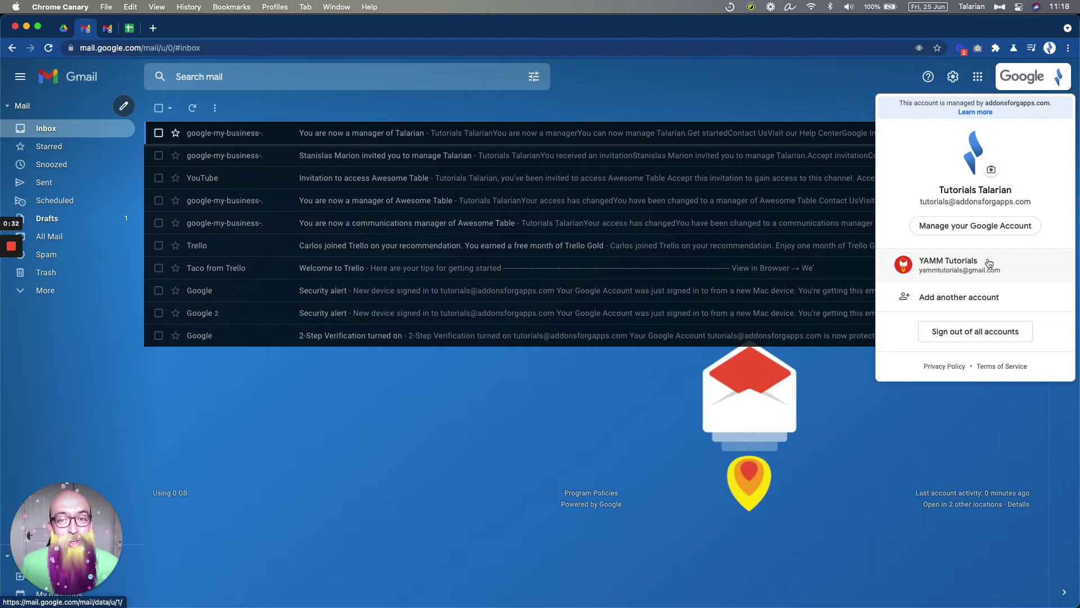
pyautogui.click(697, 85)
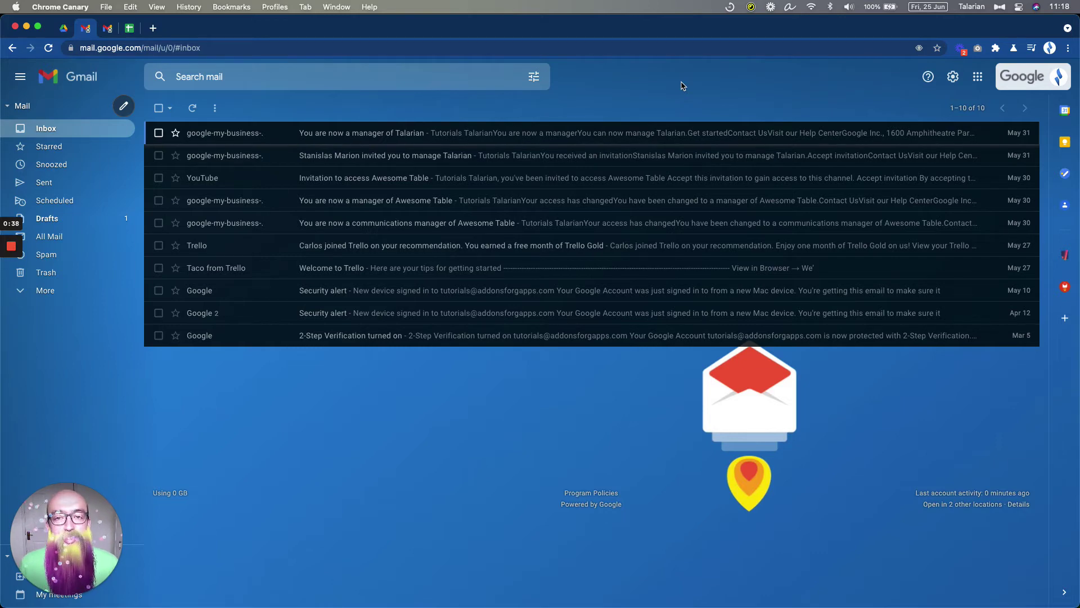
# - Compare the red YAMM Tutorials and blue Tutorials Talarian inboxes, ending with the blue inbox's account list open
pyautogui.click(110, 29)
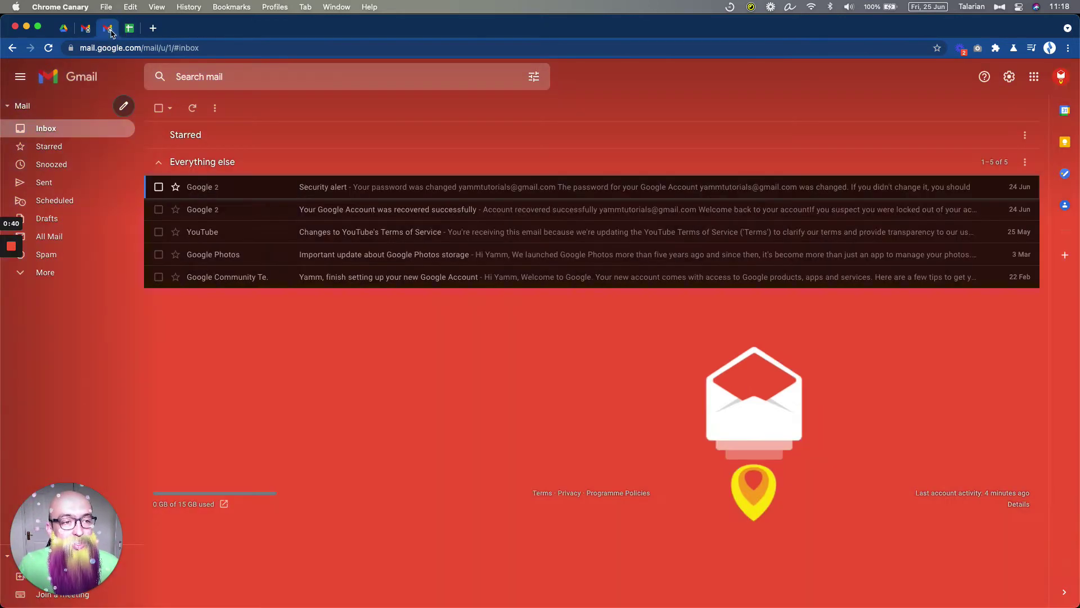
pyautogui.click(86, 31)
pyautogui.click(107, 29)
pyautogui.click(83, 32)
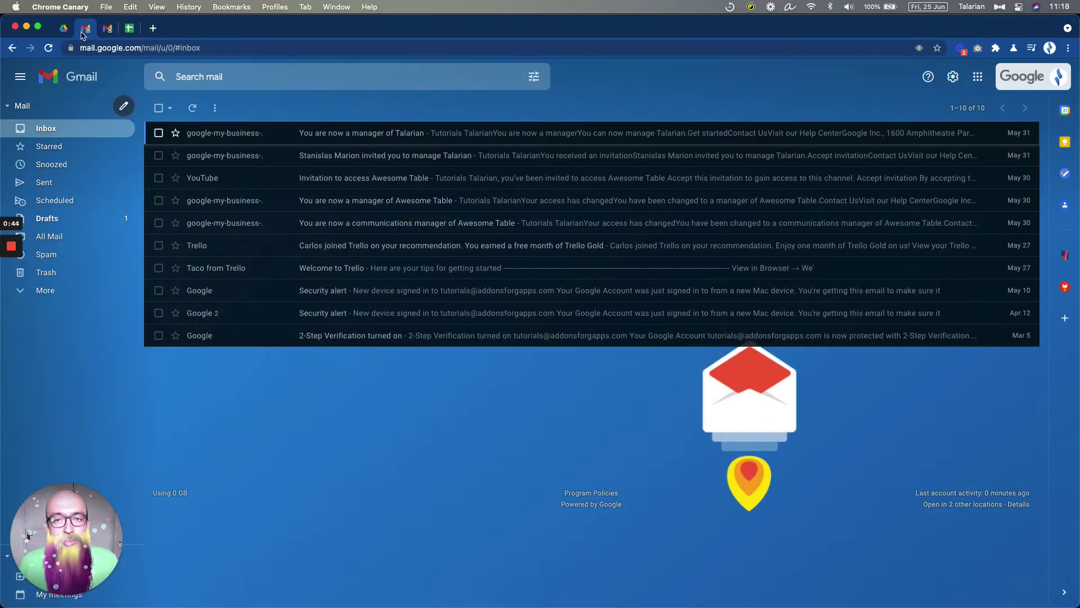
pyautogui.click(105, 30)
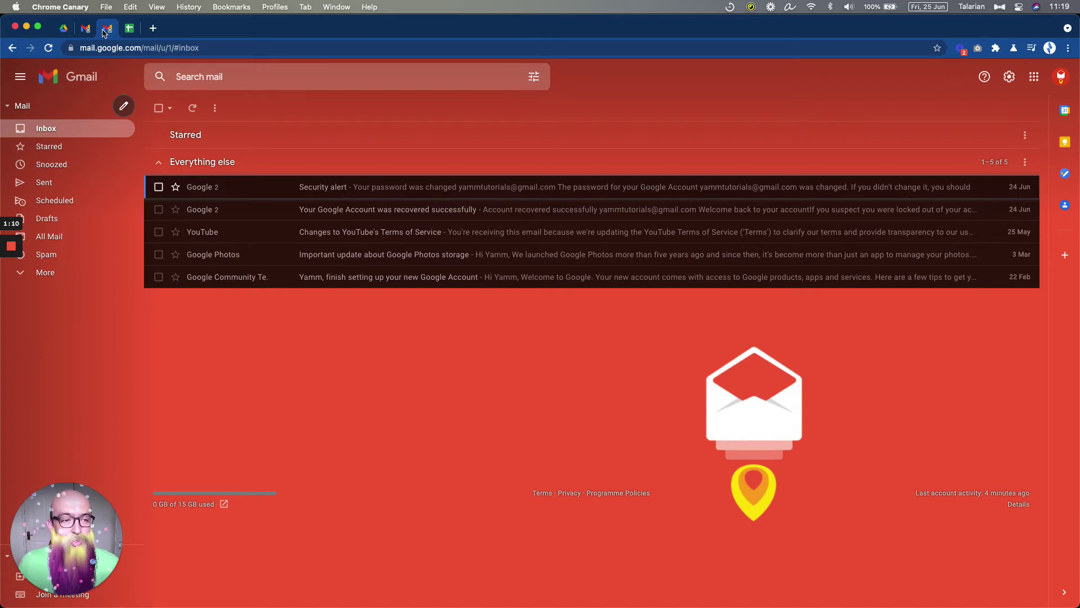
pyautogui.click(90, 31)
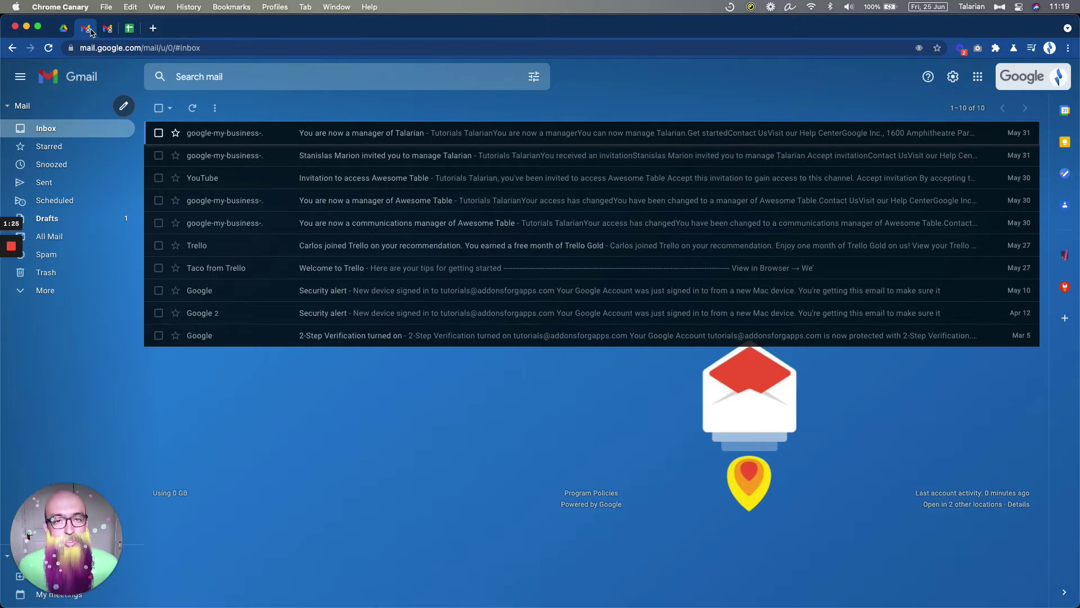
pyautogui.click(106, 30)
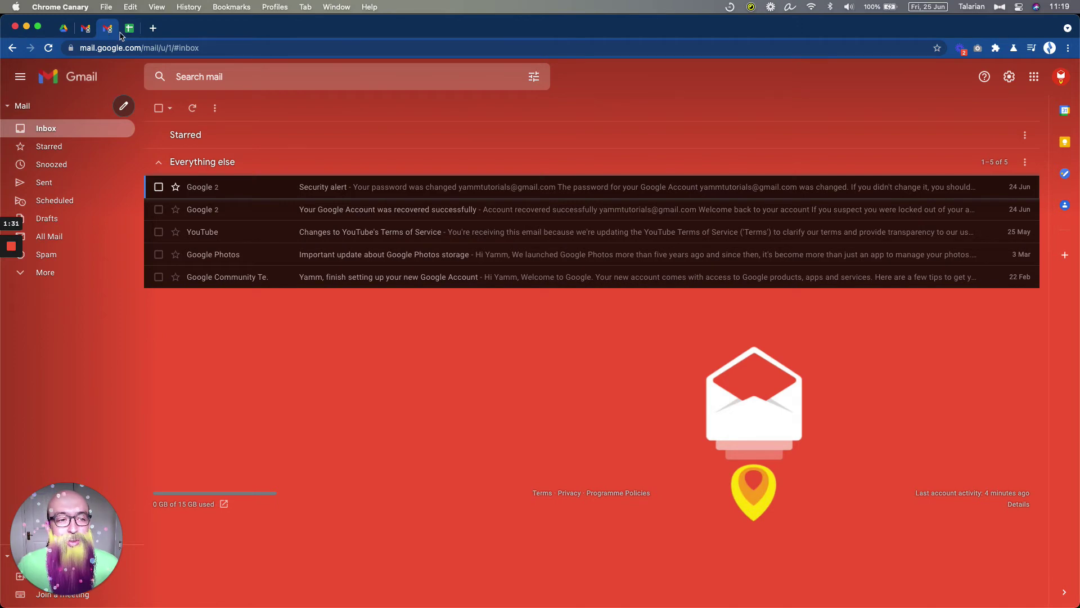
pyautogui.click(86, 28)
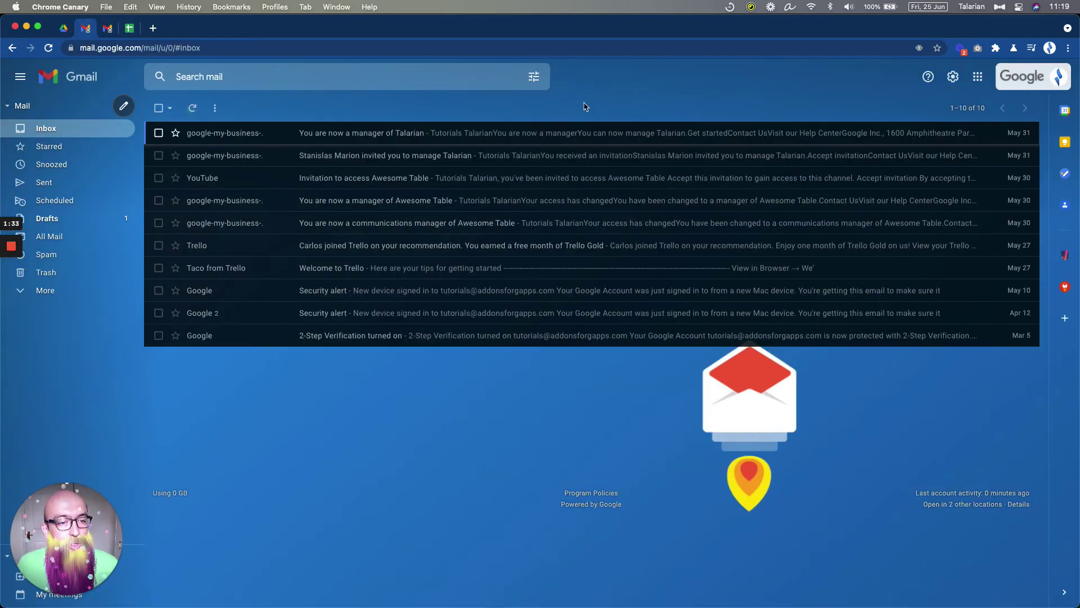
pyautogui.click(1025, 80)
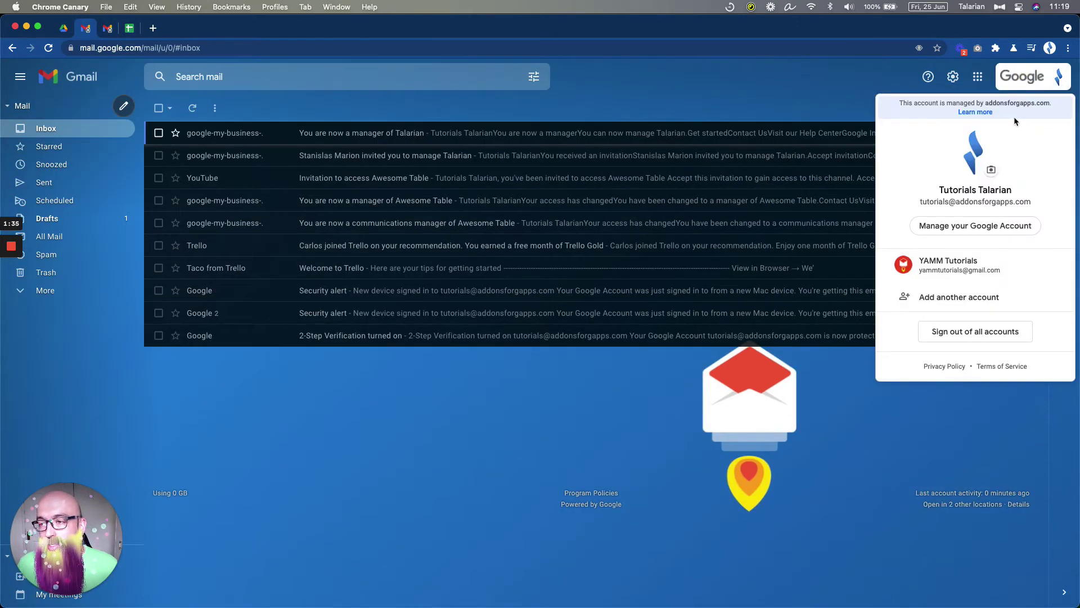
# - Sign out everywhere, remove YAMM Tutorials from the browser, and sign in again as Tutorials Talarian with the saved password
pyautogui.click(980, 335)
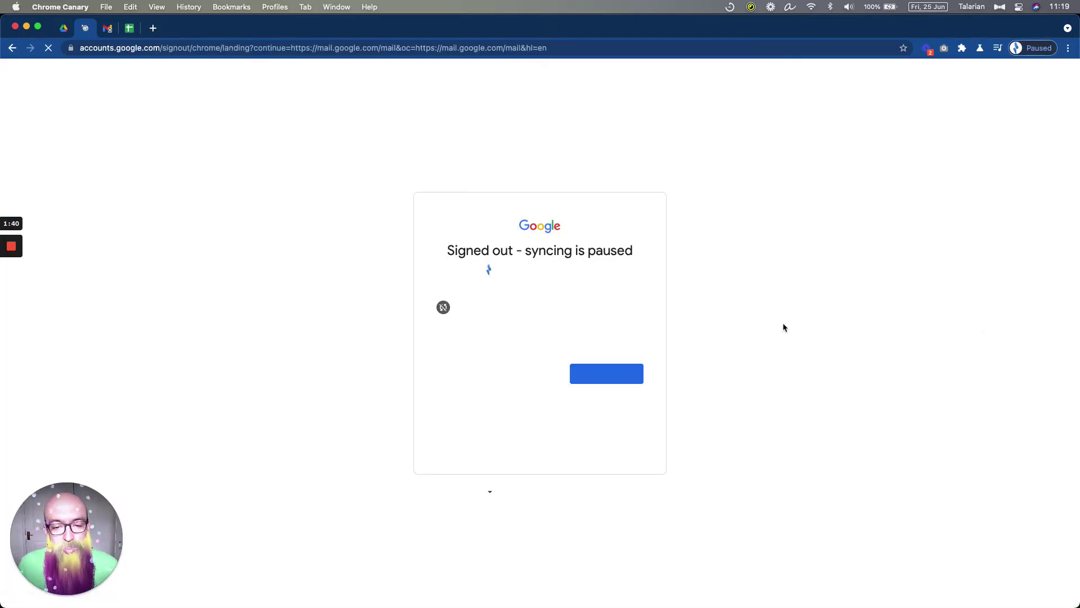
pyautogui.click(457, 376)
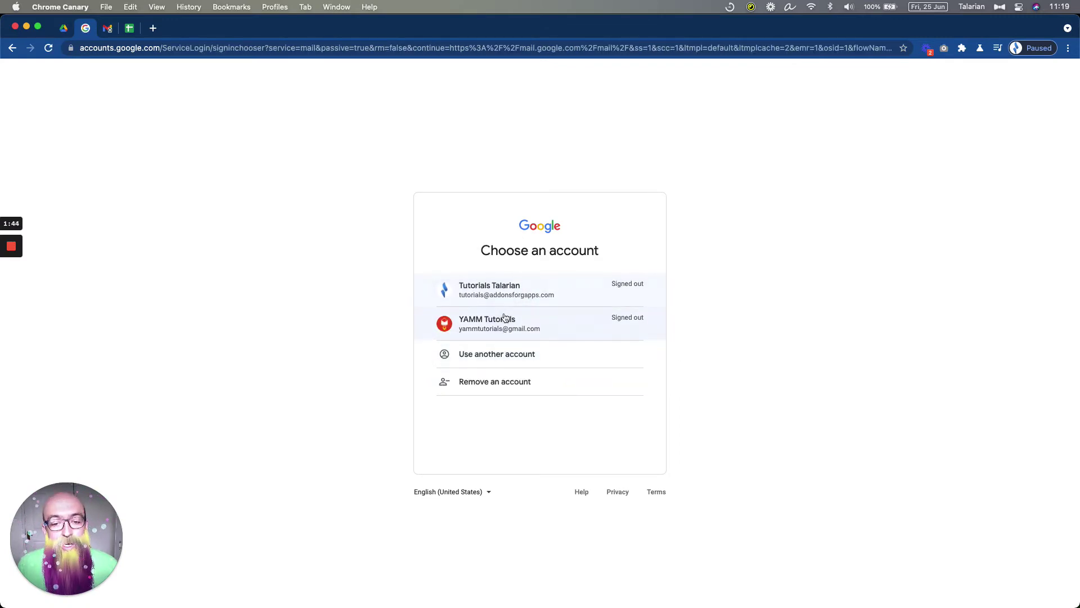
pyautogui.click(481, 387)
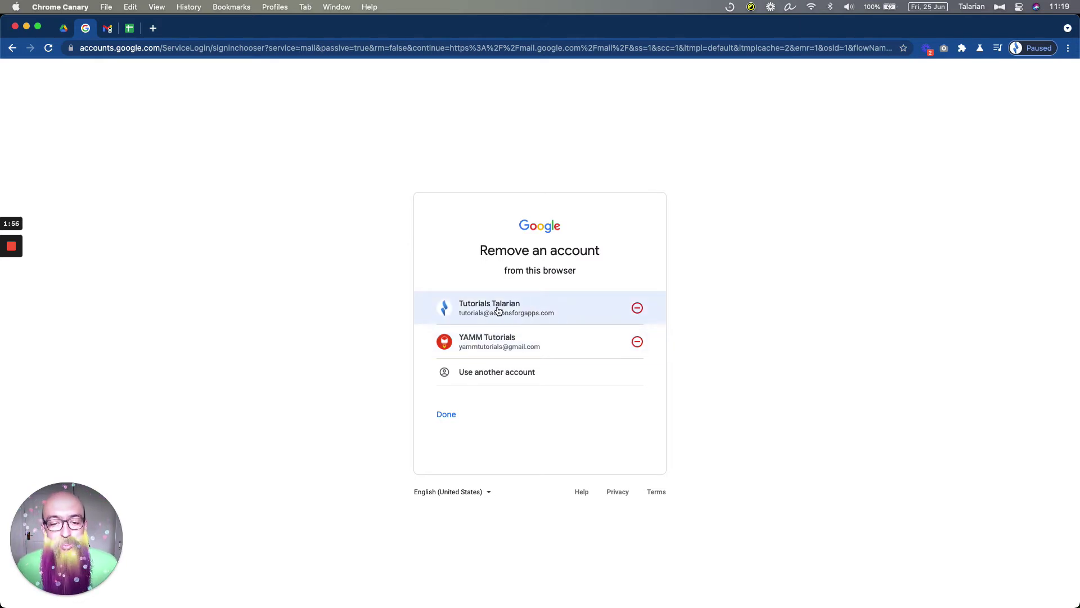
pyautogui.click(636, 342)
pyautogui.click(598, 382)
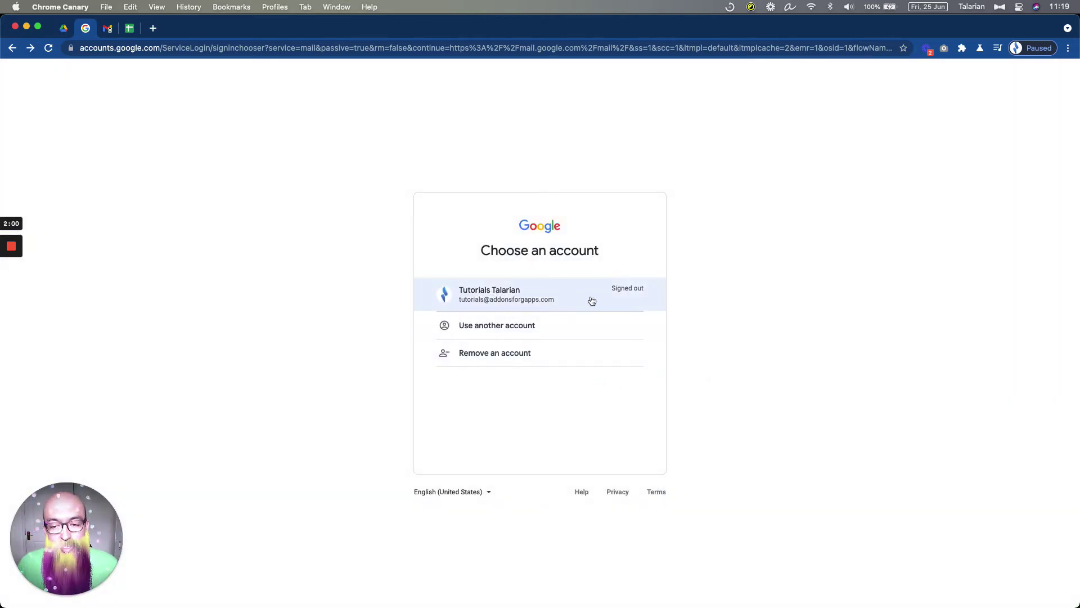
pyautogui.click(509, 303)
pyautogui.click(622, 392)
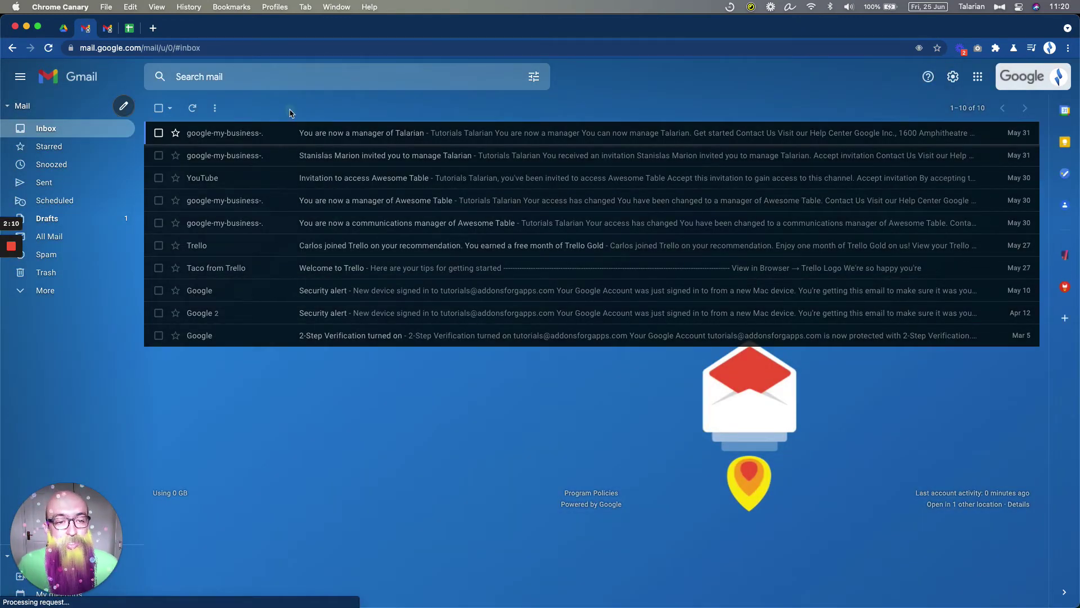
# - Confirm only one account is signed in, then reload the old YAMM Tutorials inbox tab
pyautogui.click(1013, 83)
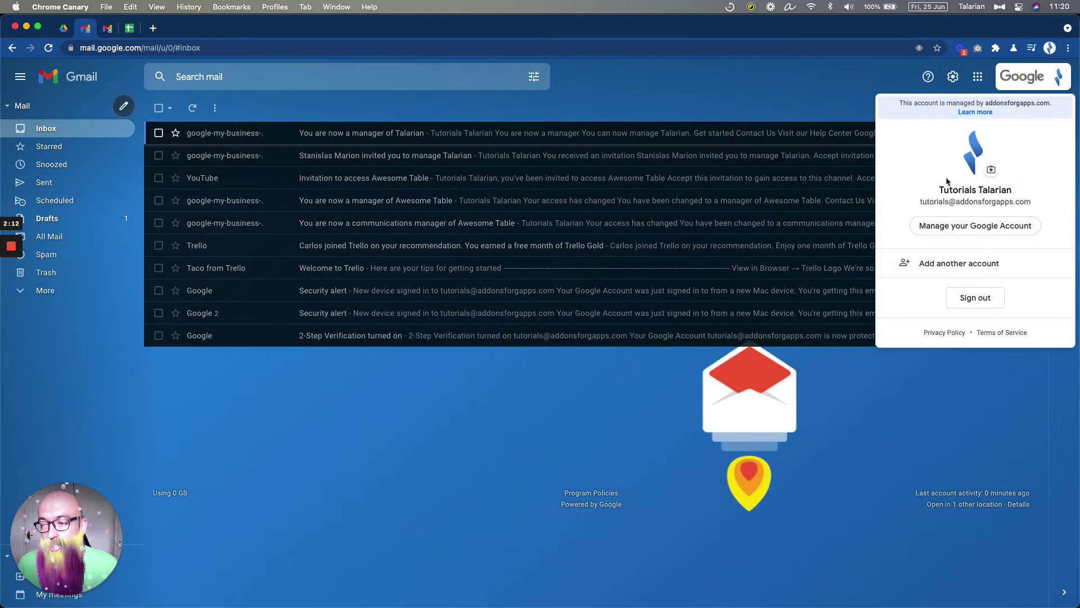
pyautogui.click(726, 87)
pyautogui.click(108, 30)
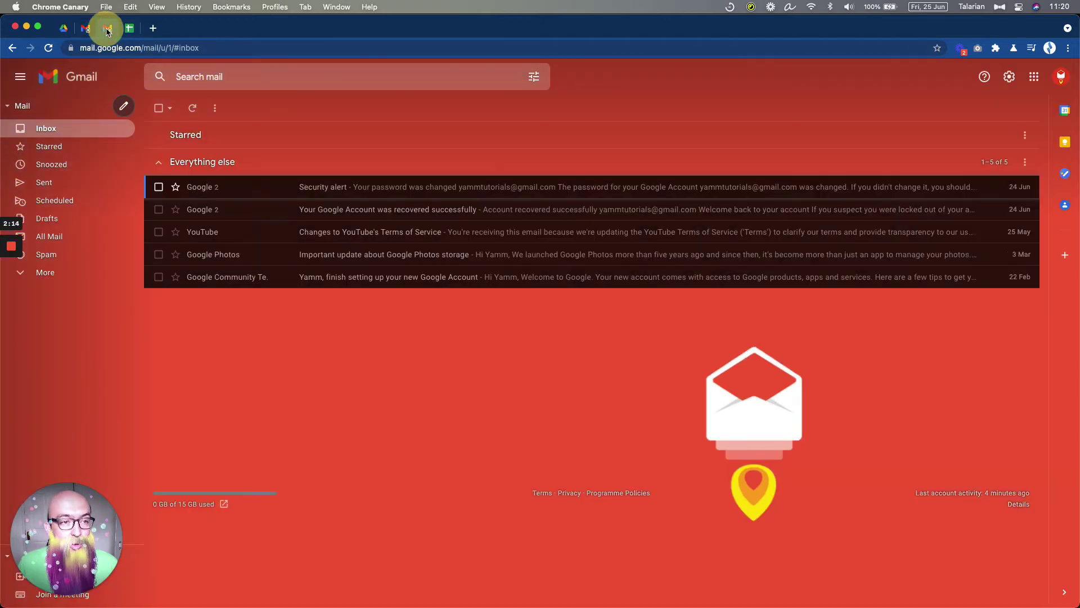
pyautogui.click(48, 48)
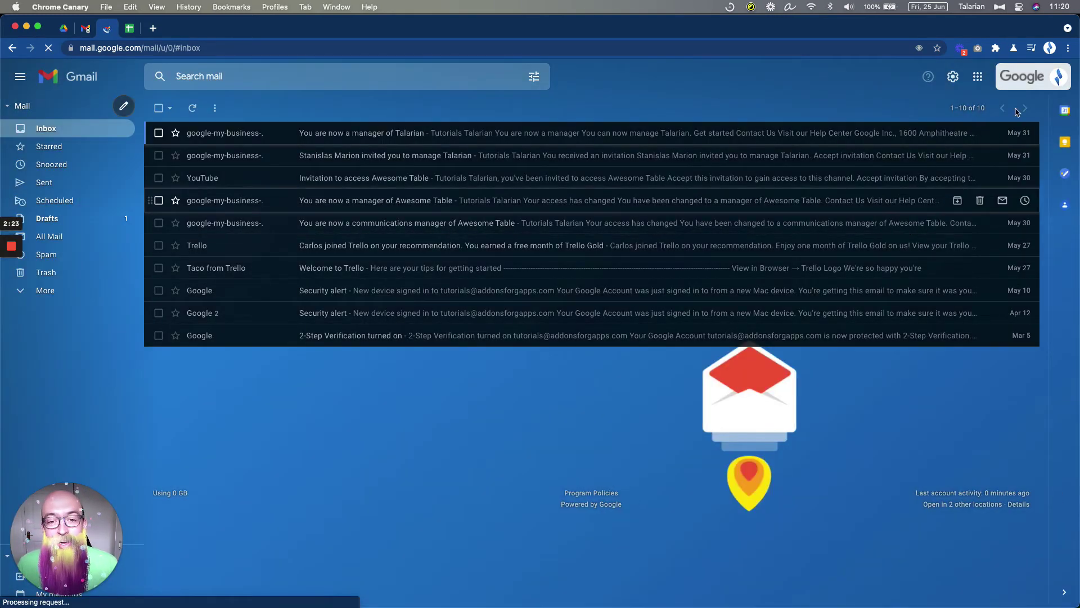
# - Check which account the reloaded tab shows, then close that redundant Gmail tab
pyautogui.click(1035, 76)
pyautogui.click(630, 103)
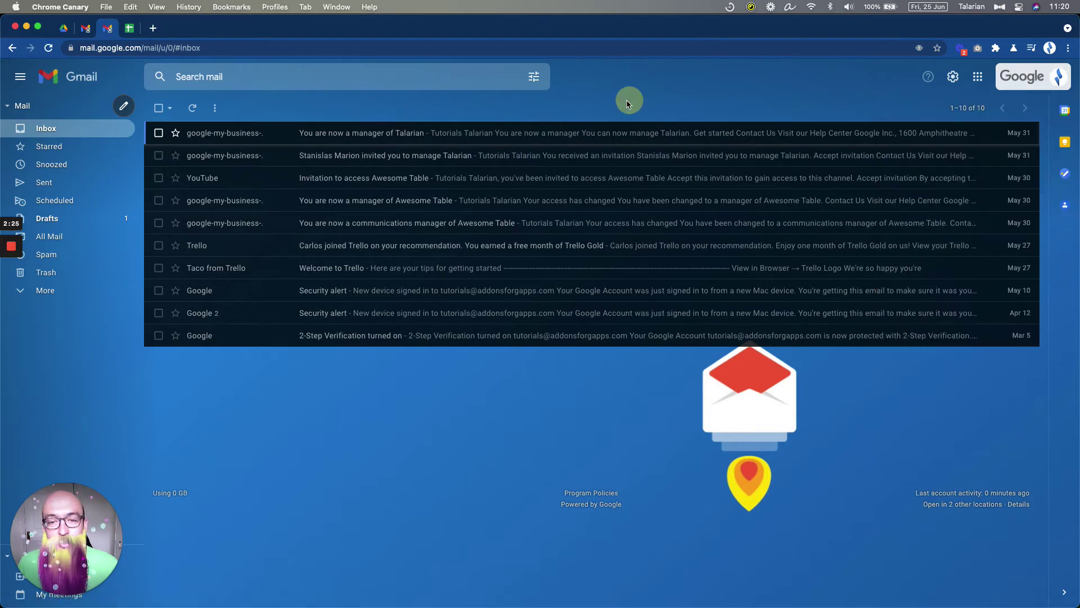
pyautogui.click(113, 29)
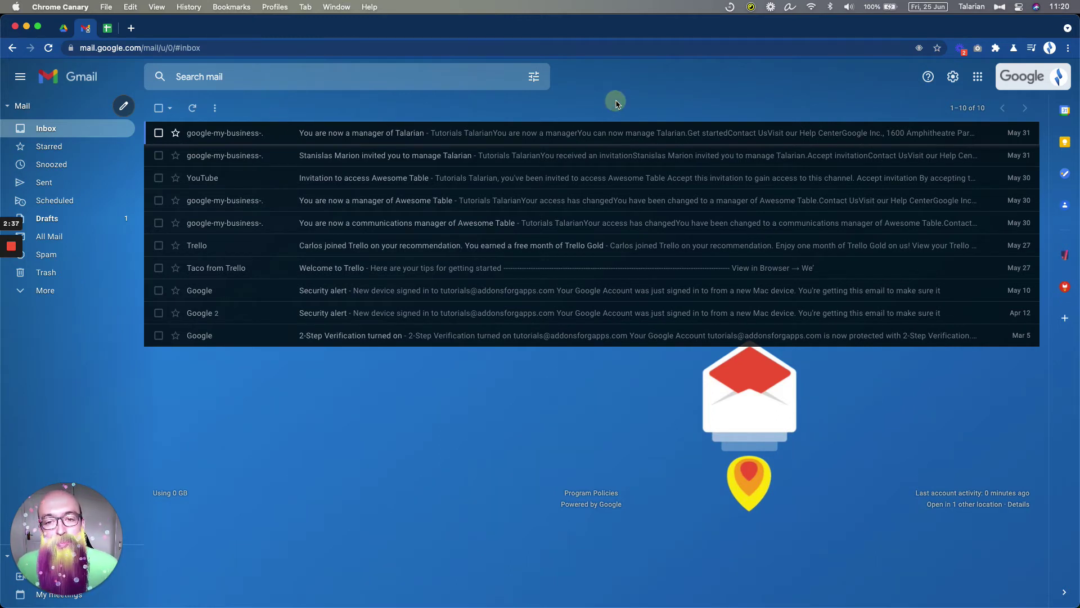
# - Add a new Chrome Canary profile named 'YAMM Tutorials'
pyautogui.click(1050, 49)
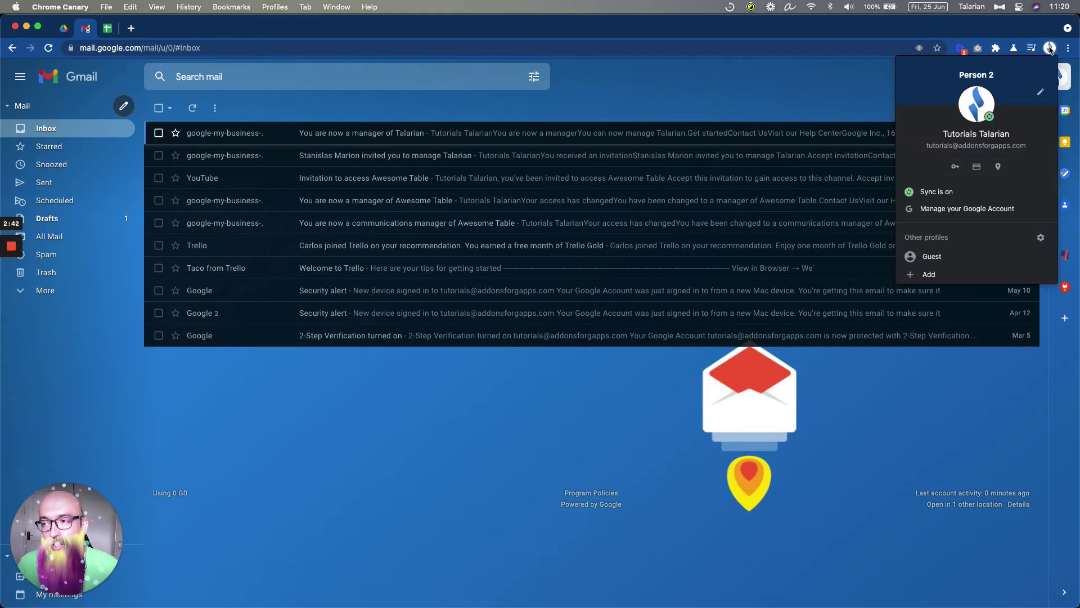
pyautogui.click(929, 276)
pyautogui.click(534, 251)
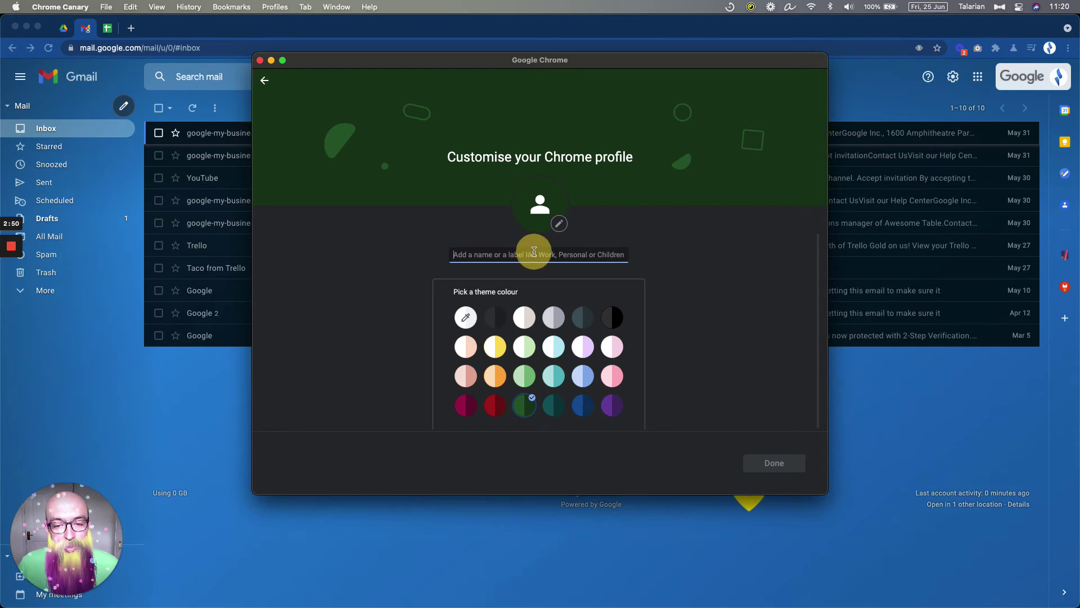
pyautogui.write('To')
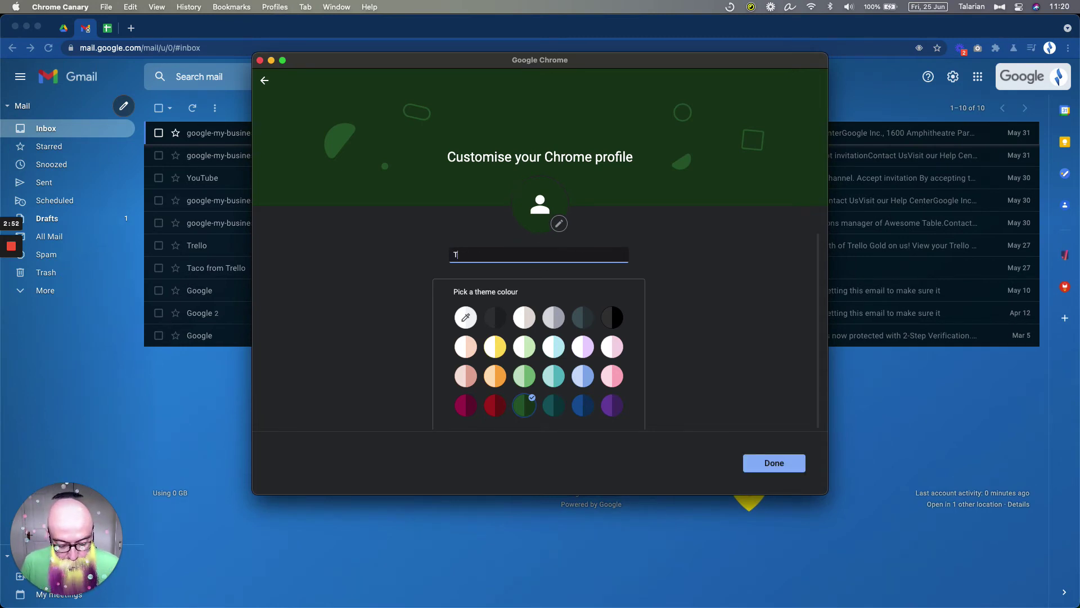
pyautogui.press('BackSpace')
pyautogui.press('BackSpace')
pyautogui.write('To')
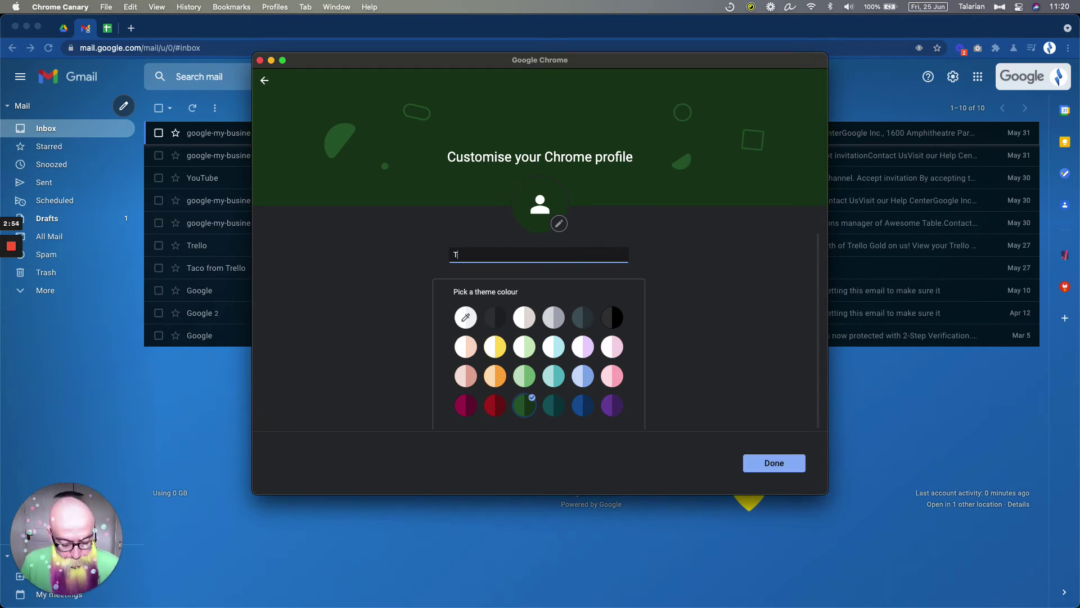
pyautogui.press('BackSpace')
pyautogui.press('BackSpace')
pyautogui.write('YAMM')
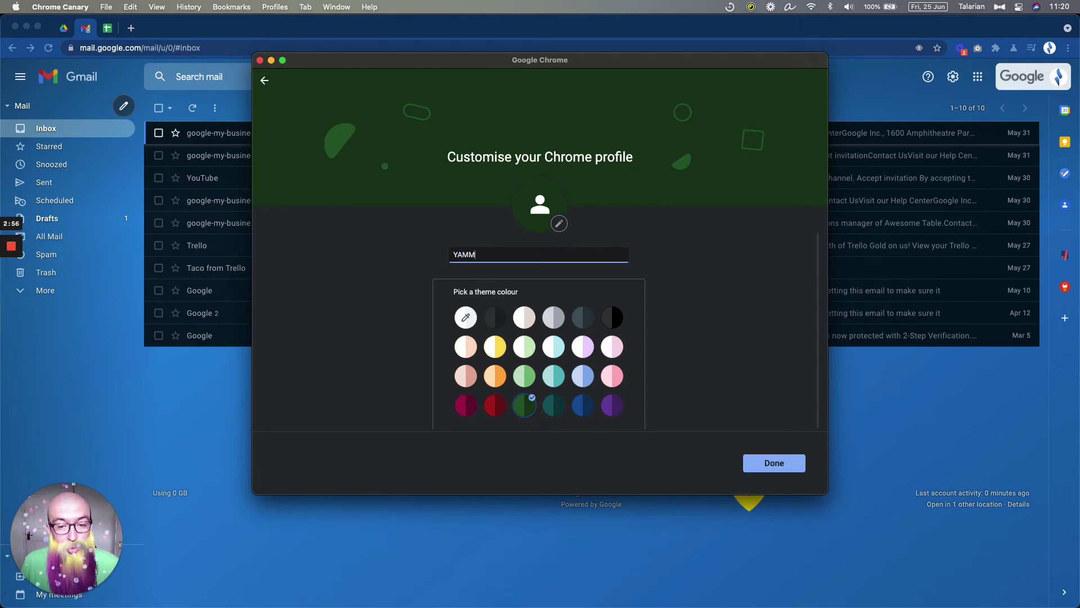
pyautogui.write(' Tutorials')
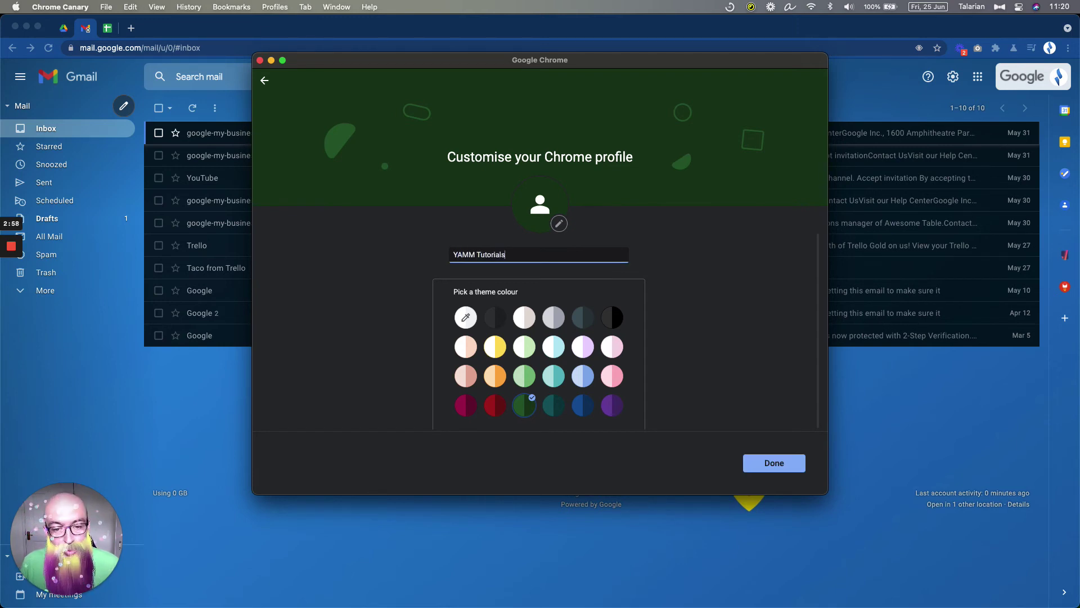
# - Give the profile a dark red theme and basketball avatar, then finish creating it
pyautogui.click(488, 398)
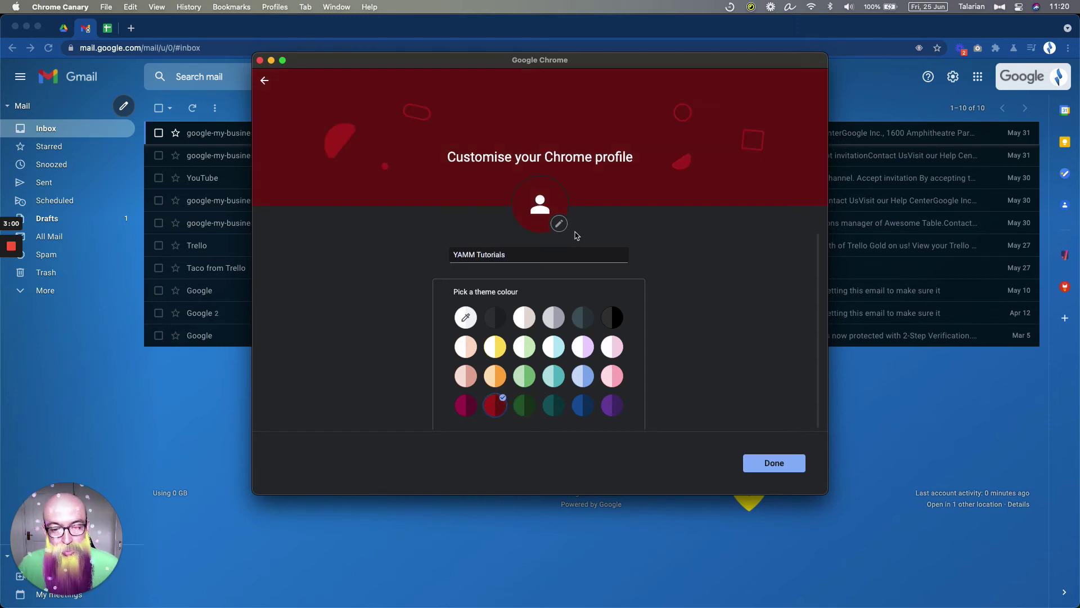
pyautogui.click(559, 225)
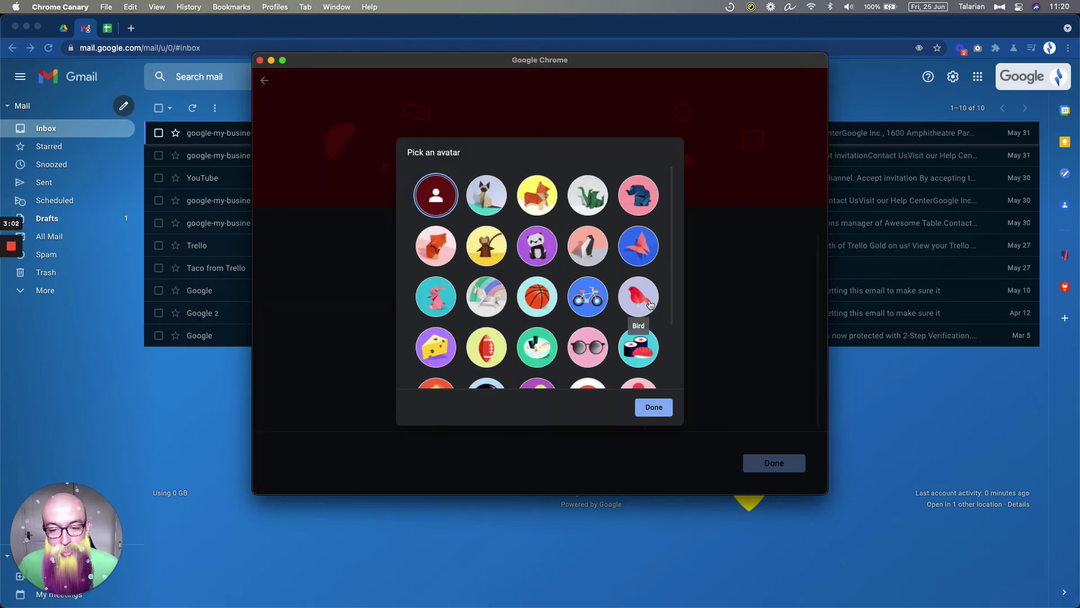
pyautogui.click(537, 298)
pyautogui.click(650, 408)
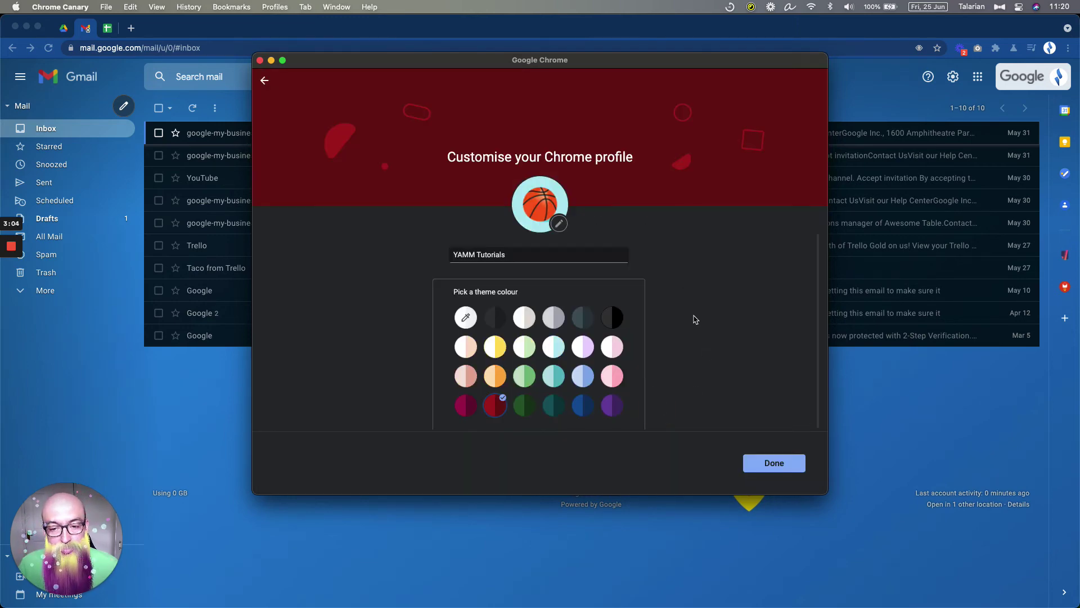
pyautogui.click(774, 463)
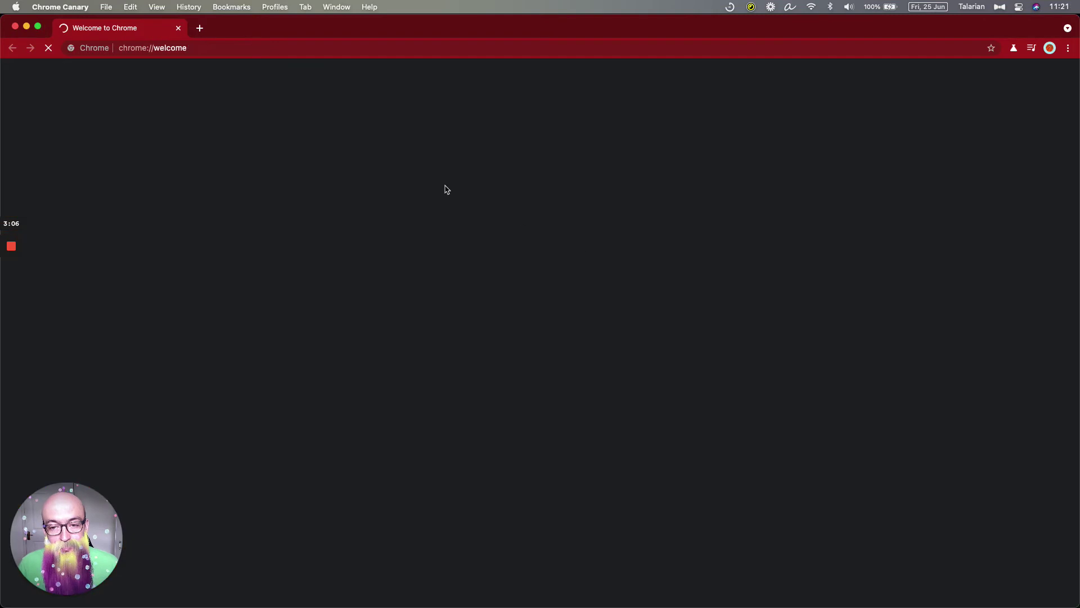
# - Maximise the YAMM Tutorials window, start Turn on sync at its sign-in page, then switch to the Tutorials profile
pyautogui.moveTo(274, 31); pyautogui.dragTo(435, 194)
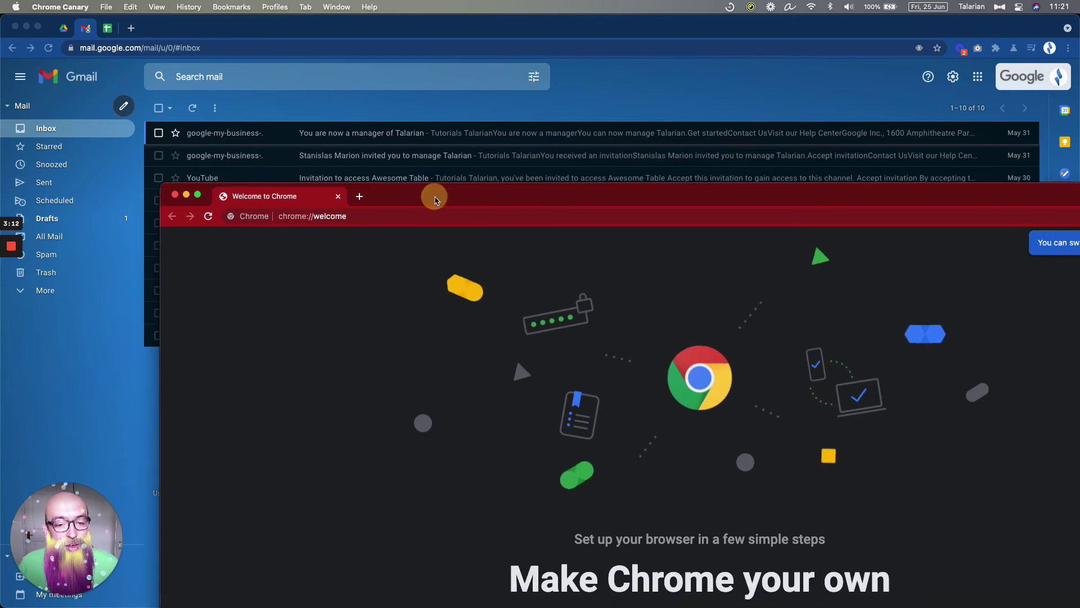
pyautogui.doubleClick(435, 195)
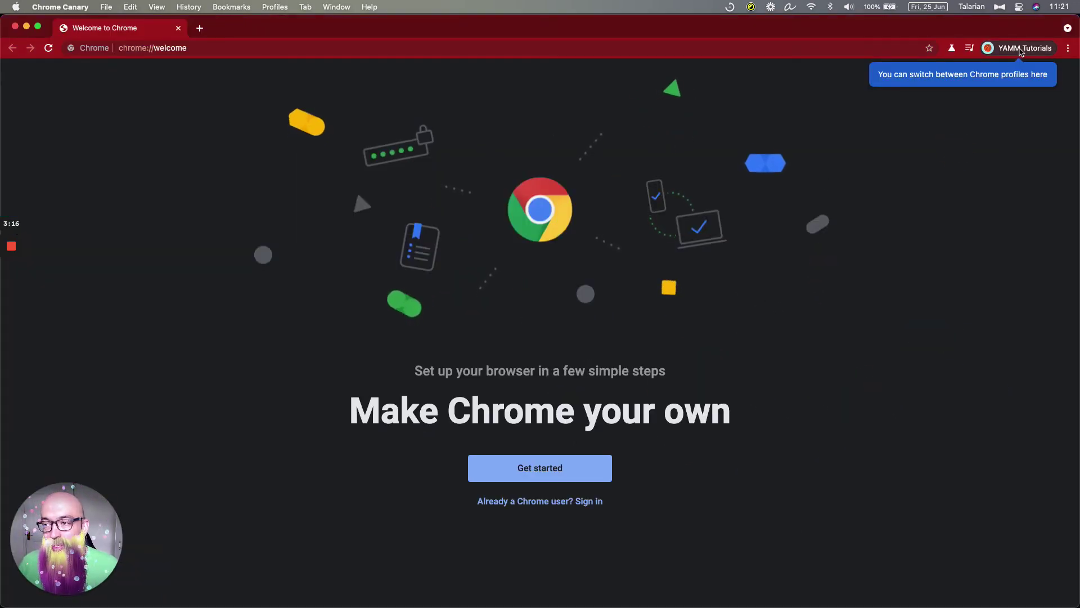
pyautogui.click(1020, 50)
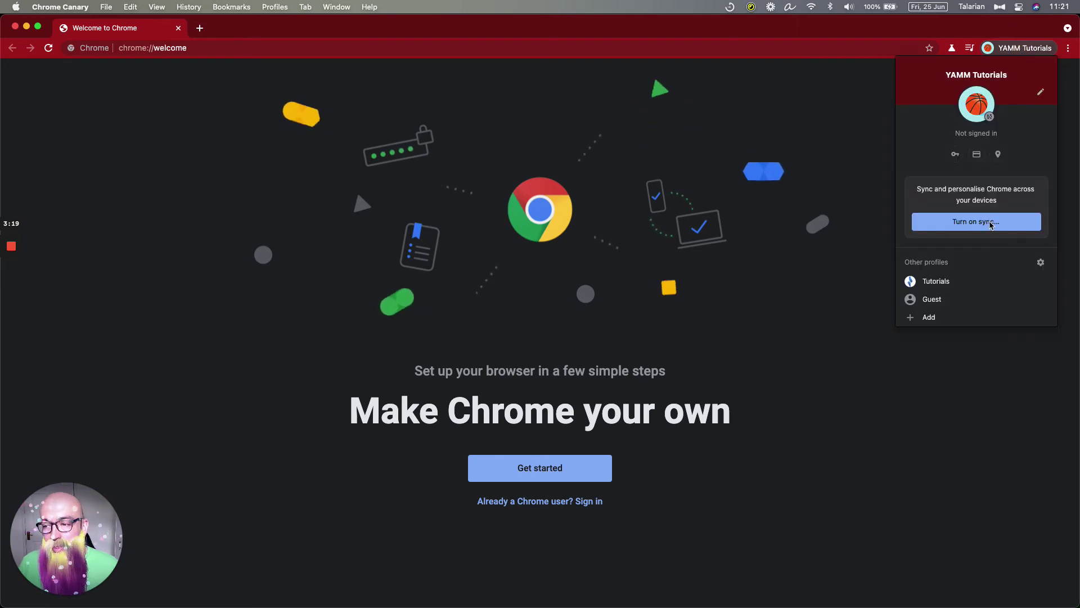
pyautogui.click(992, 220)
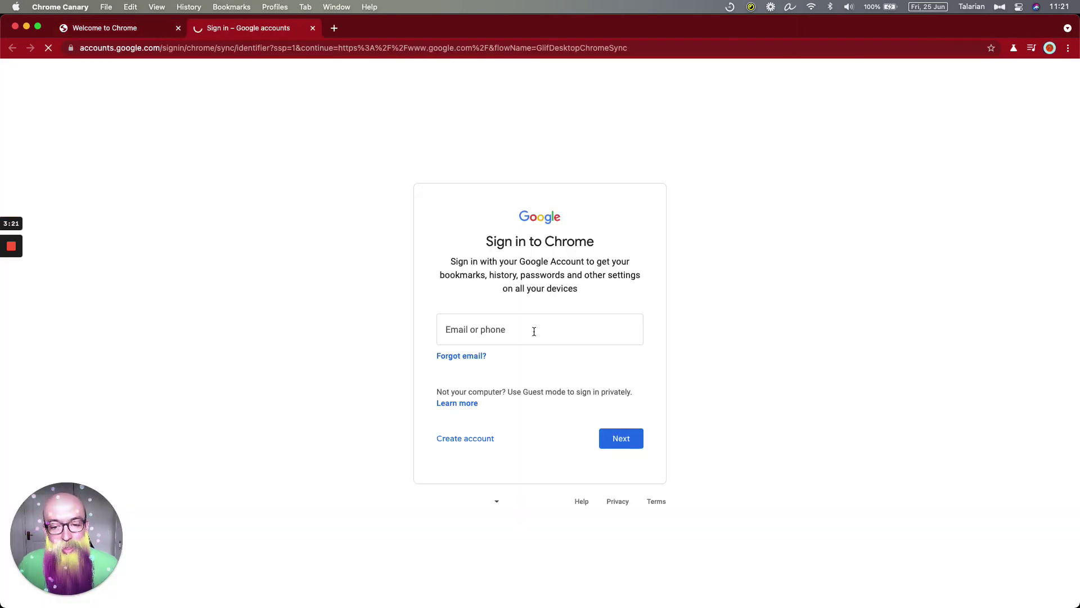
pyautogui.click(534, 330)
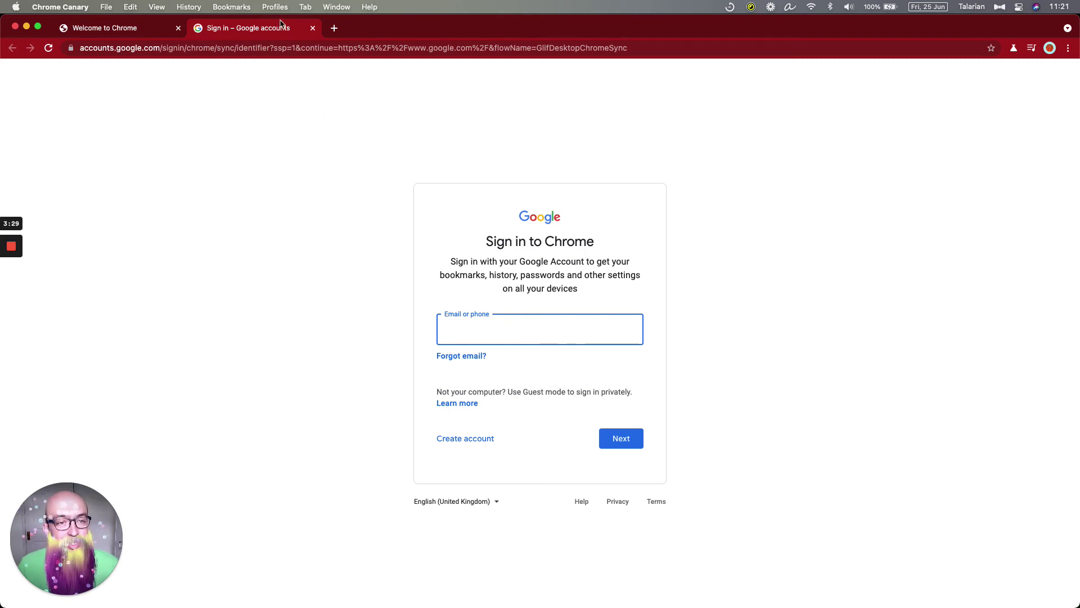
pyautogui.click(1049, 48)
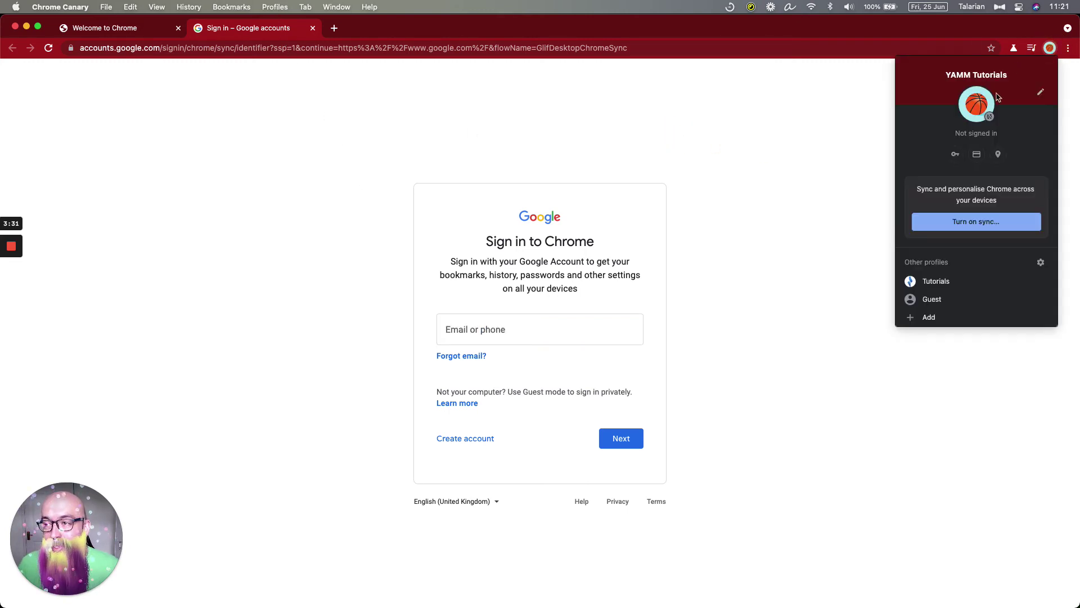
pyautogui.click(959, 286)
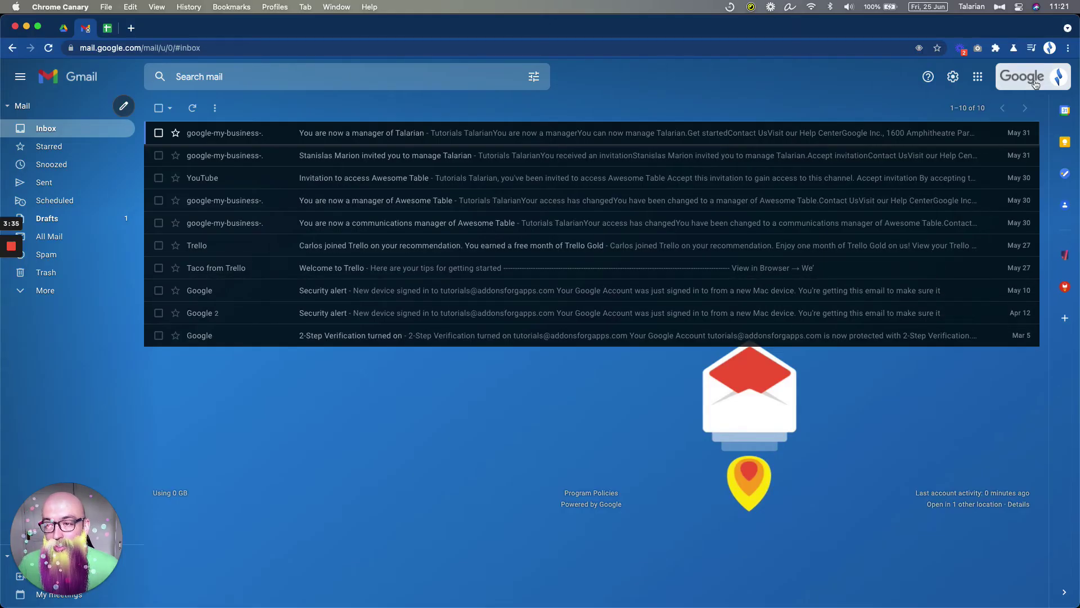
# - Switch to the YAMM Tutorials profile, then use Mission Control to bring the Gmail inbox forward and reload it
pyautogui.click(1050, 48)
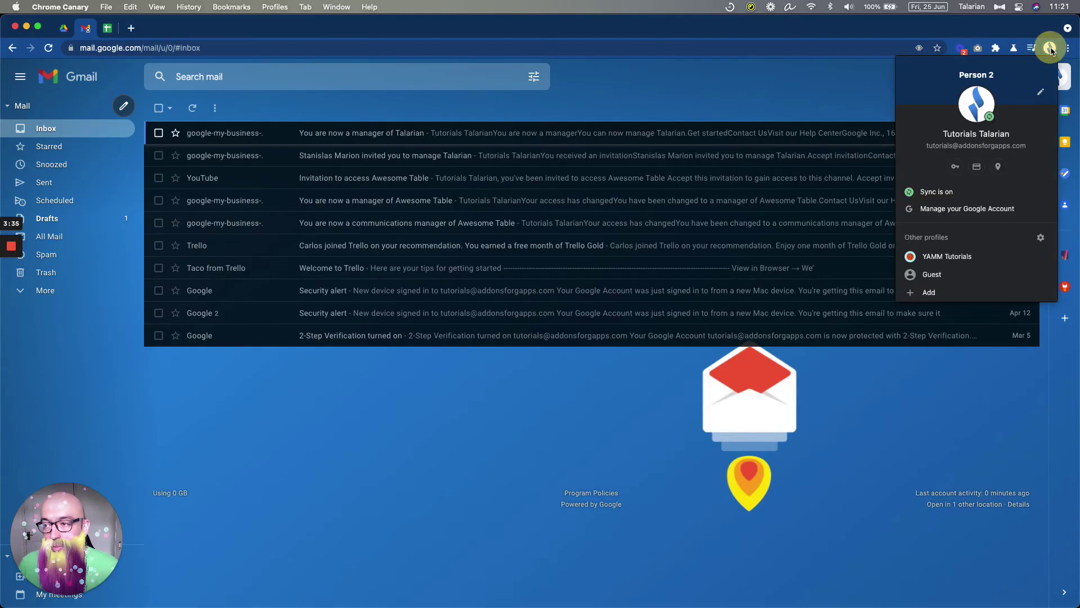
pyautogui.click(957, 253)
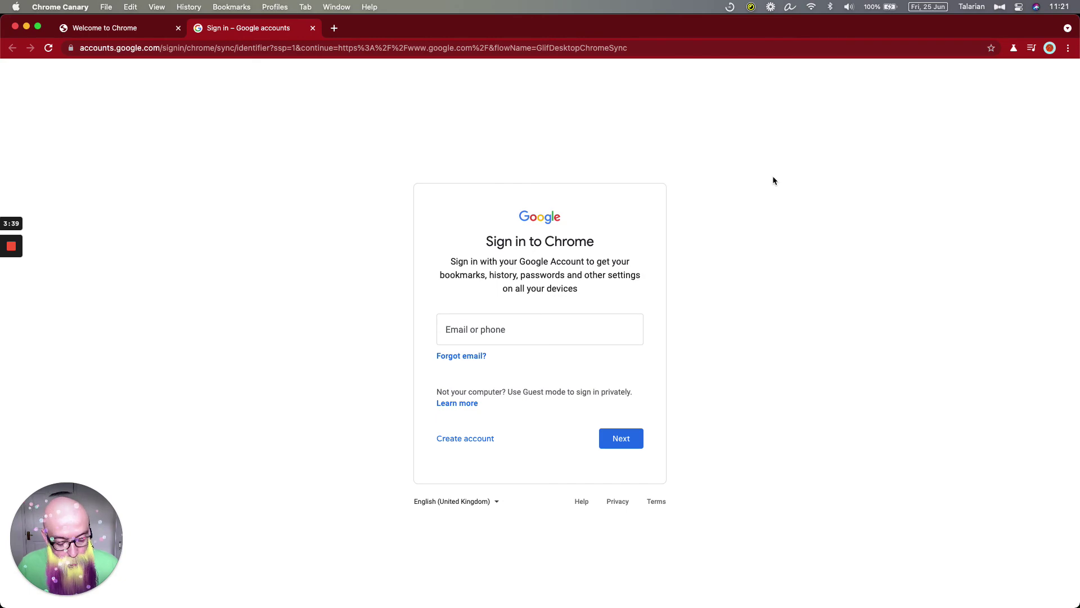
pyautogui.hotkey('ctrl', 'Up')
pyautogui.click(494, 264)
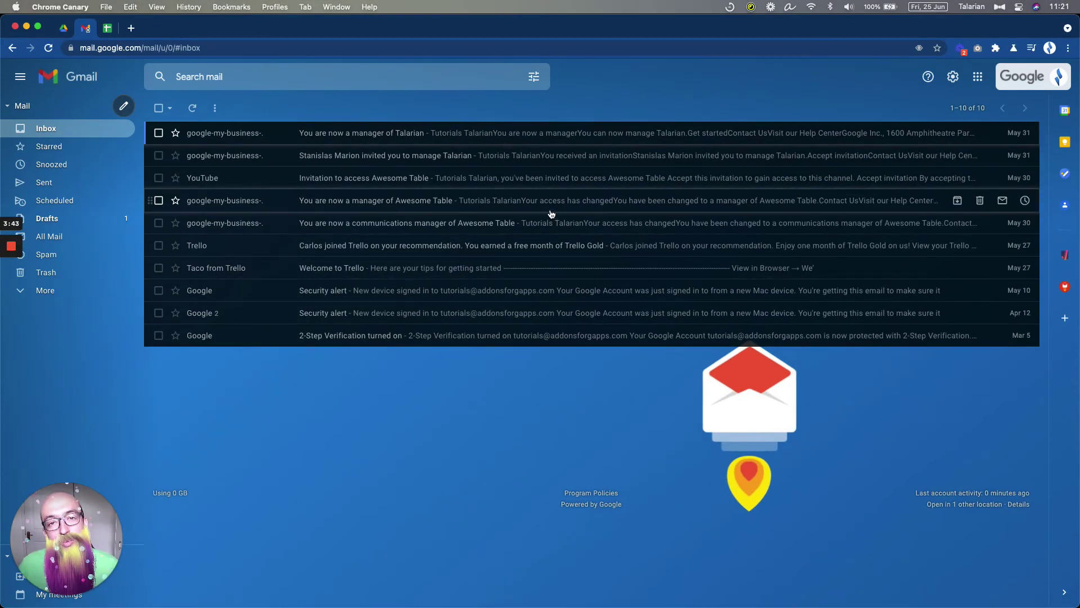
pyautogui.click(193, 108)
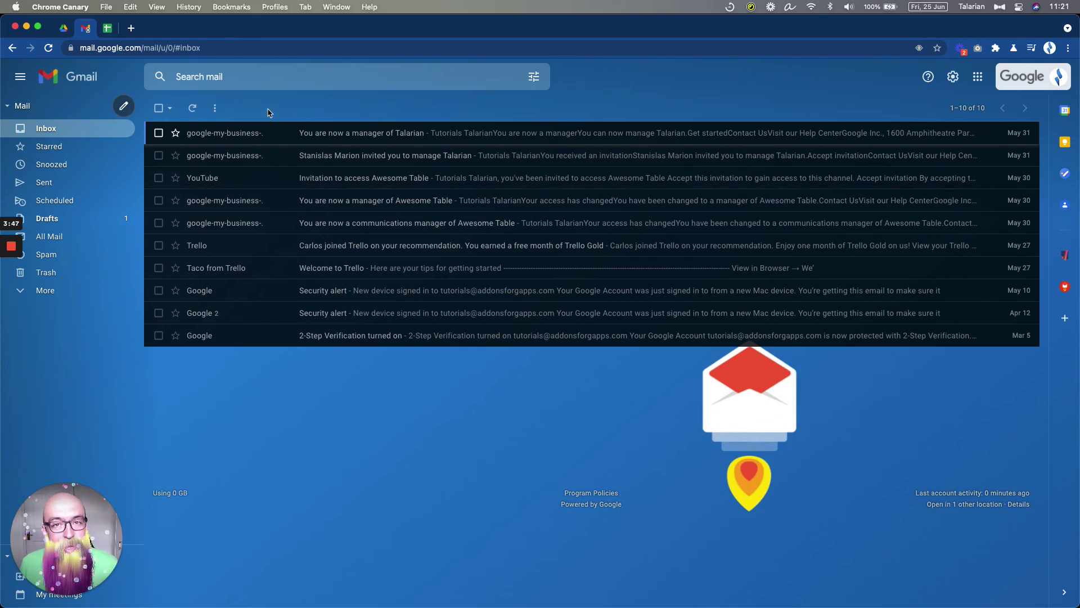